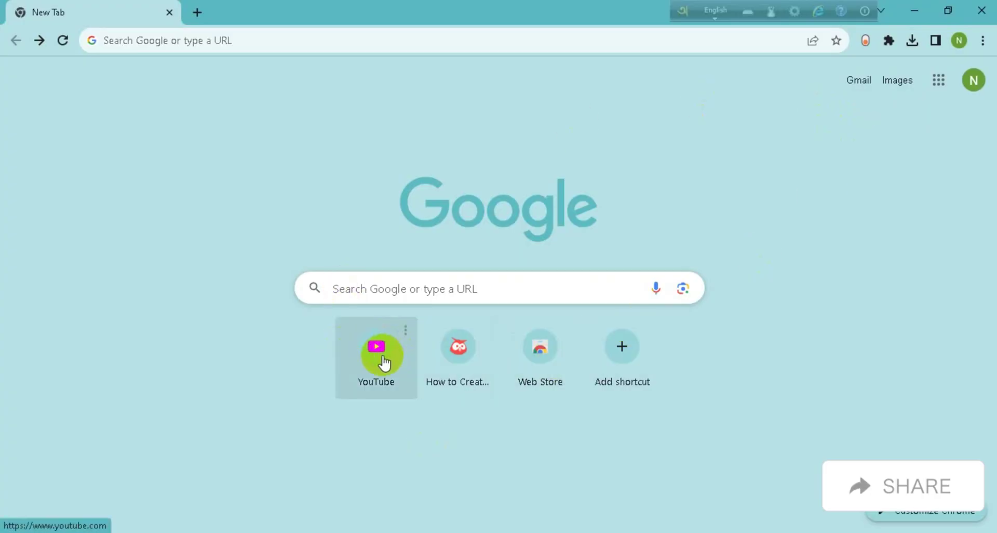
Open YouTube in one tab, and reach the Chrome Web Store in another by way of the browser's settings and extensions page.
click(382, 360)
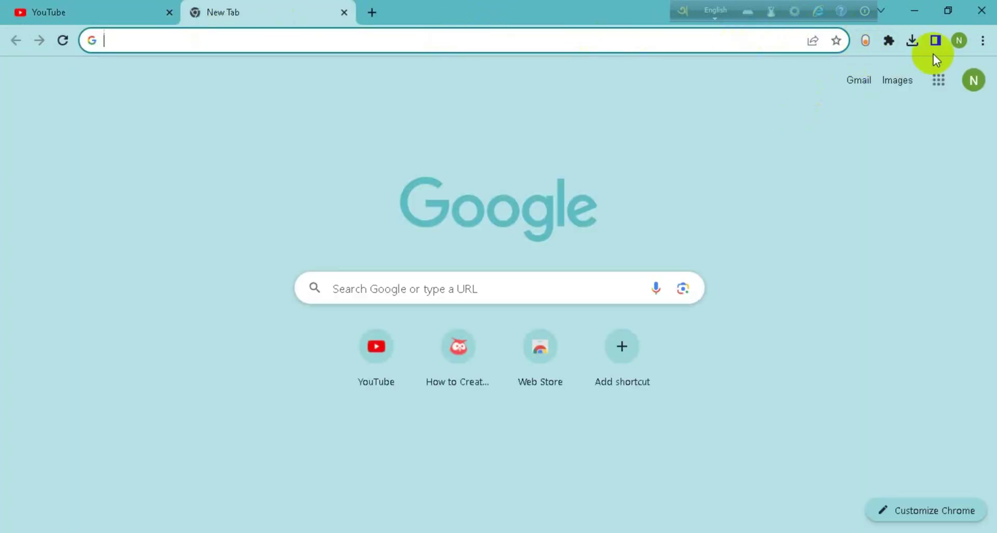
click(982, 42)
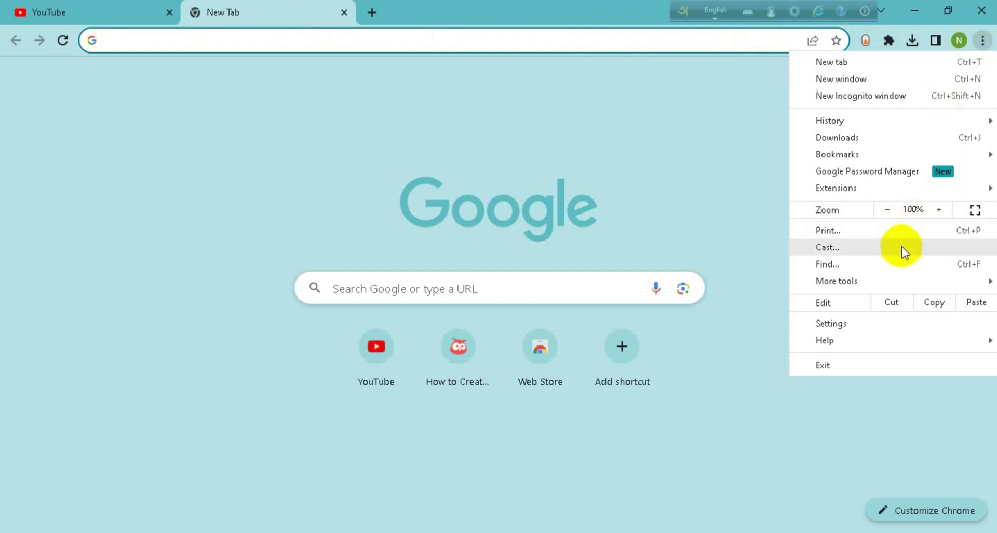
click(890, 320)
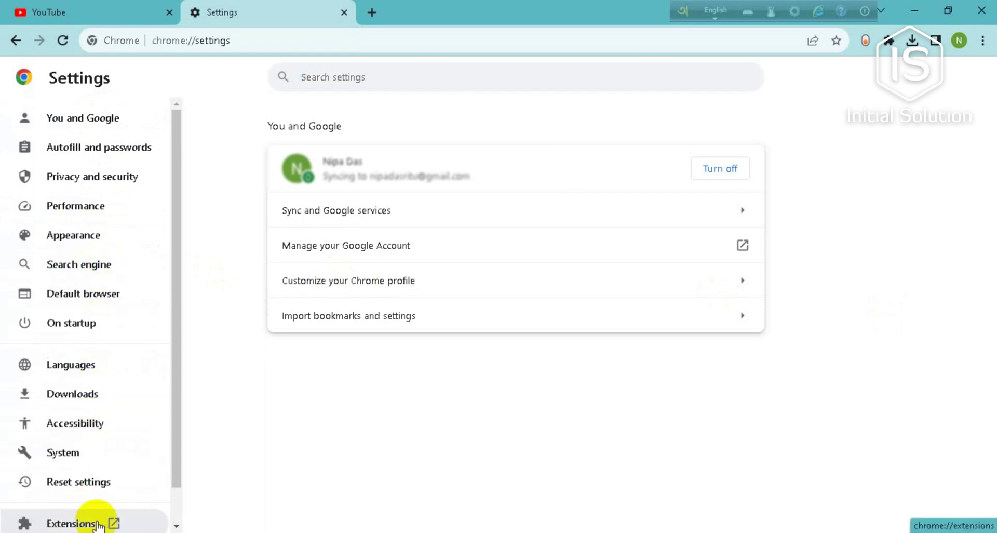
click(96, 526)
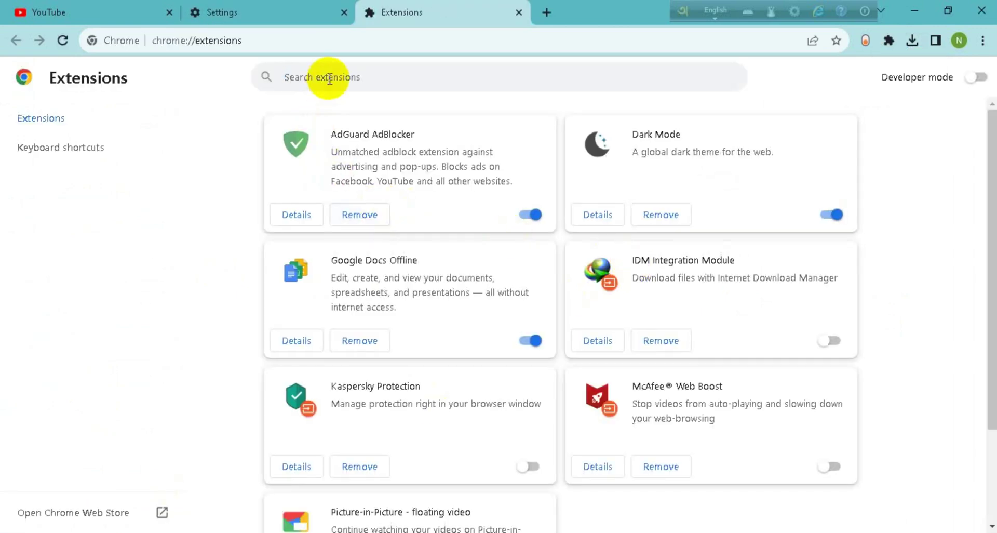
click(84, 515)
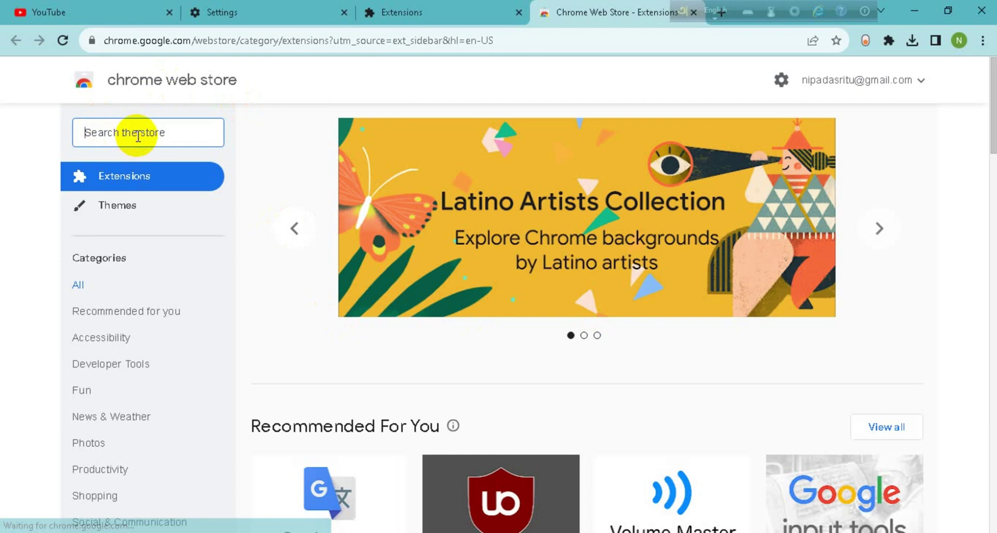
Search the Chrome Web Store for "Adult website blocker".
text(A)
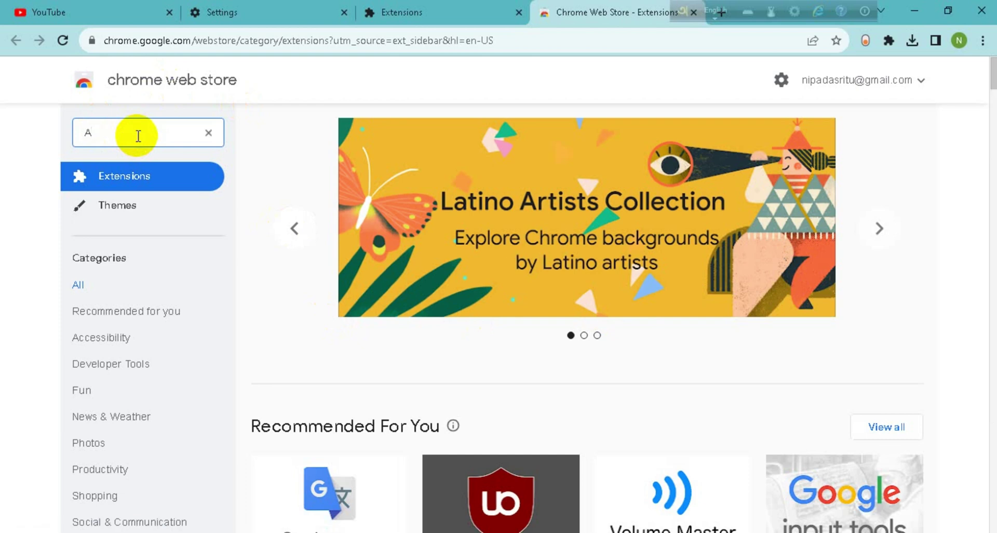
text(du)
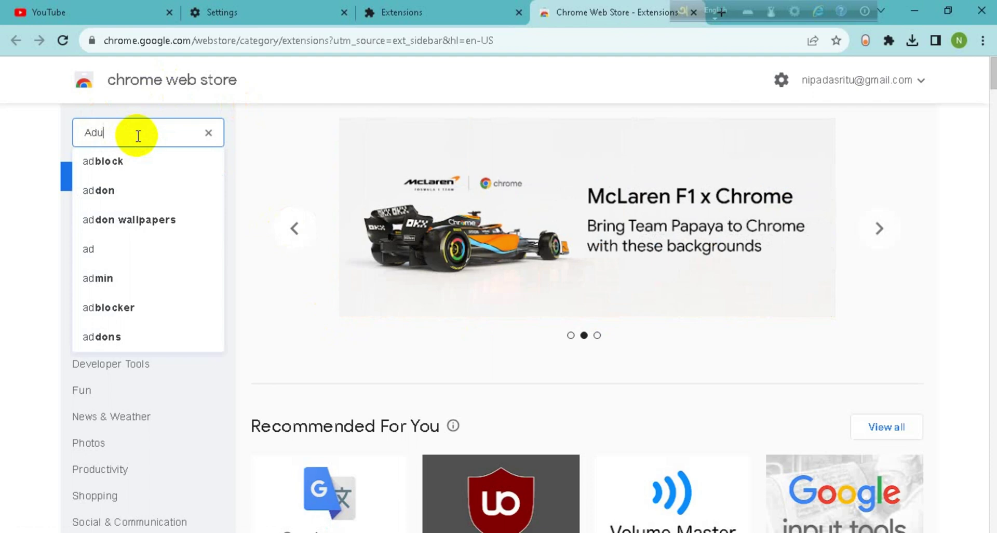
text(lt )
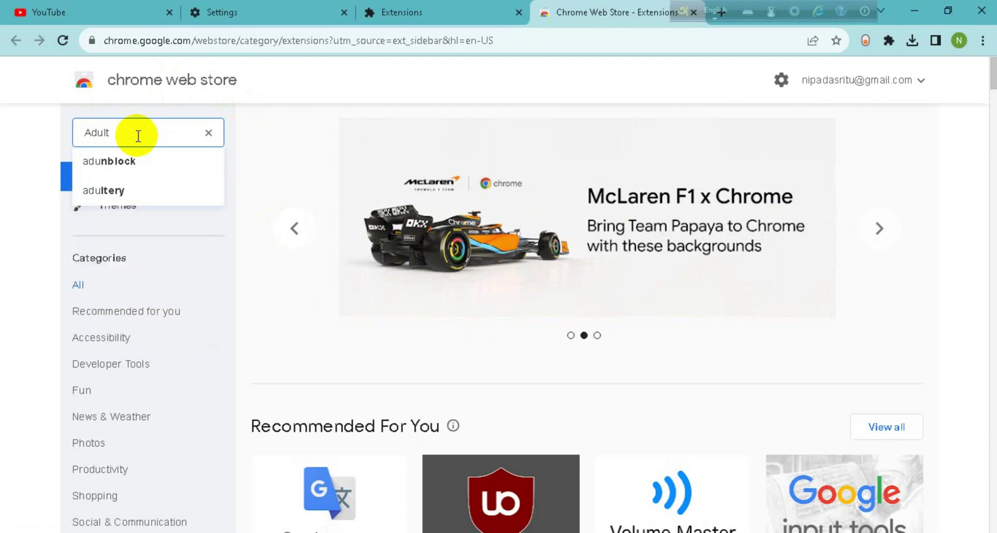
text(website )
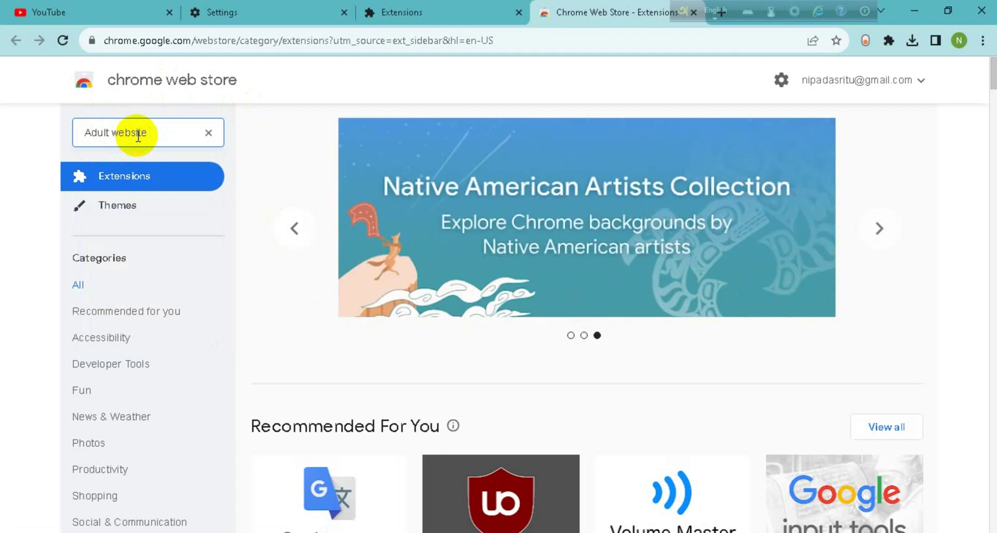
text(blocker)
click(127, 184)
mouse_move(488, 258)
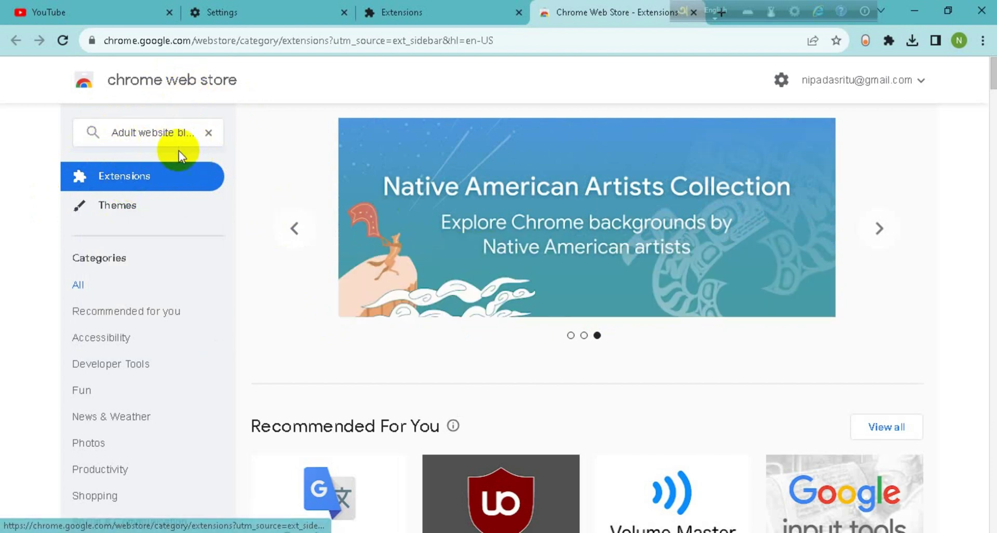
click(191, 131)
key(Return)
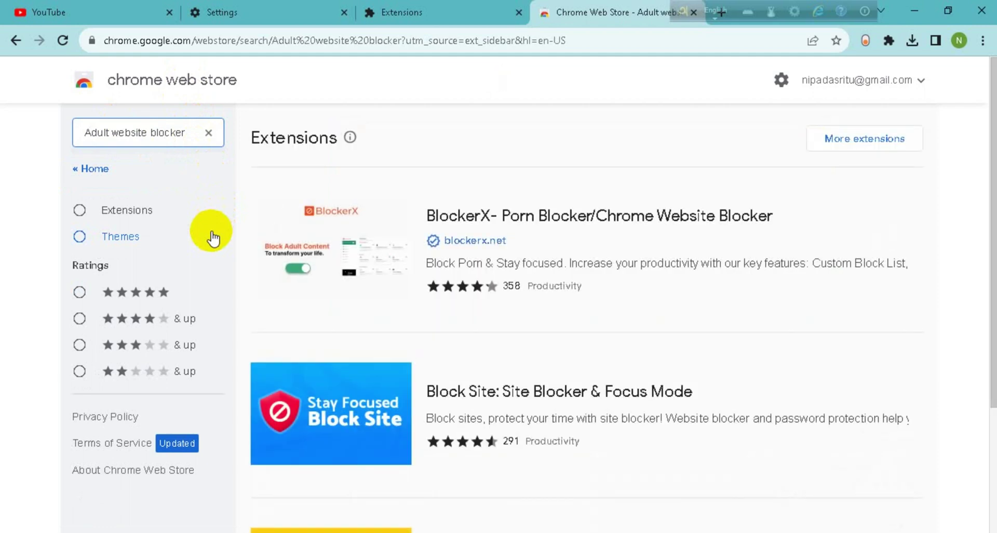
Restrict the search results to extensions and open the details of BlockerX- Porn Blocker/Chrome Website Blocker.
click(78, 216)
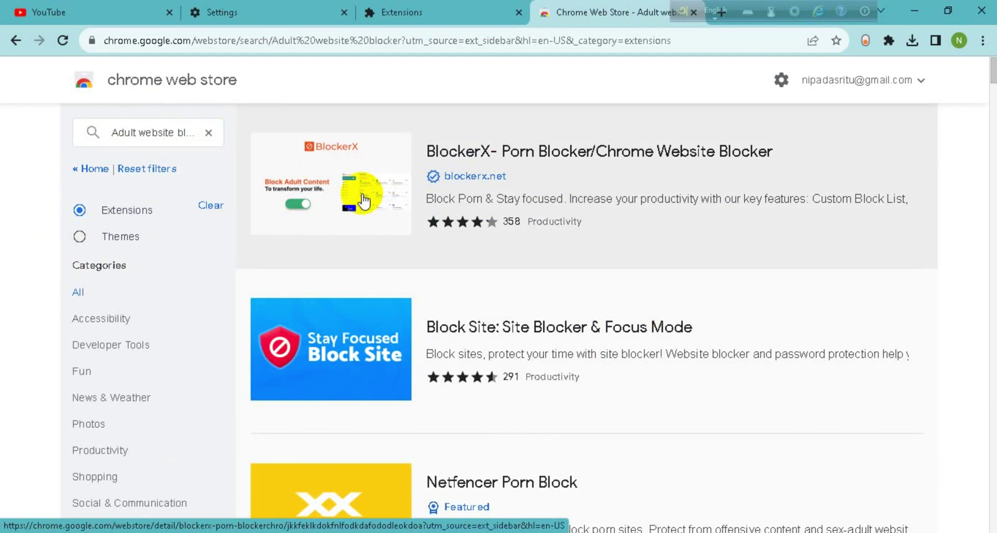
click(378, 176)
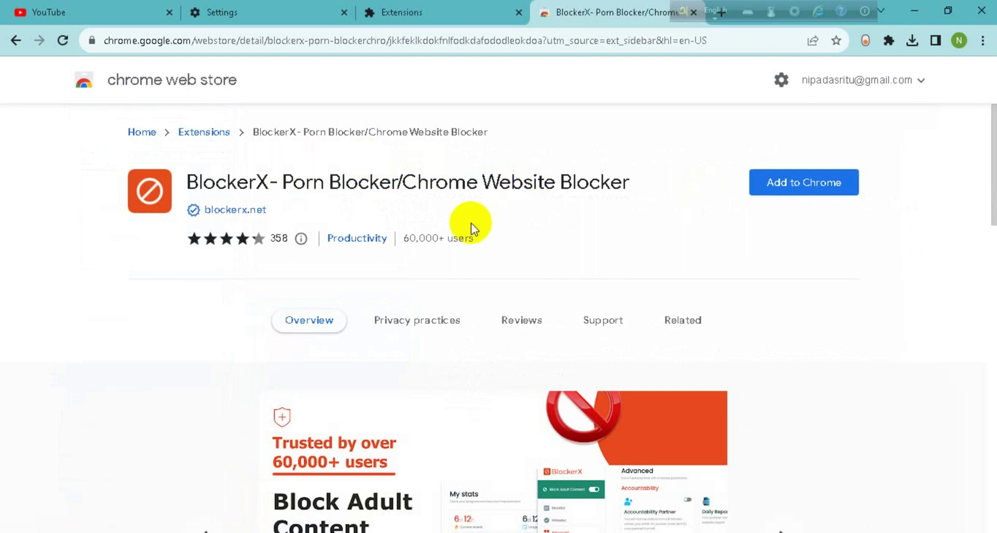
Add the BlockerX extension to Chrome, accepting its permissions, and sign up for BlockerX with a Google account.
click(837, 192)
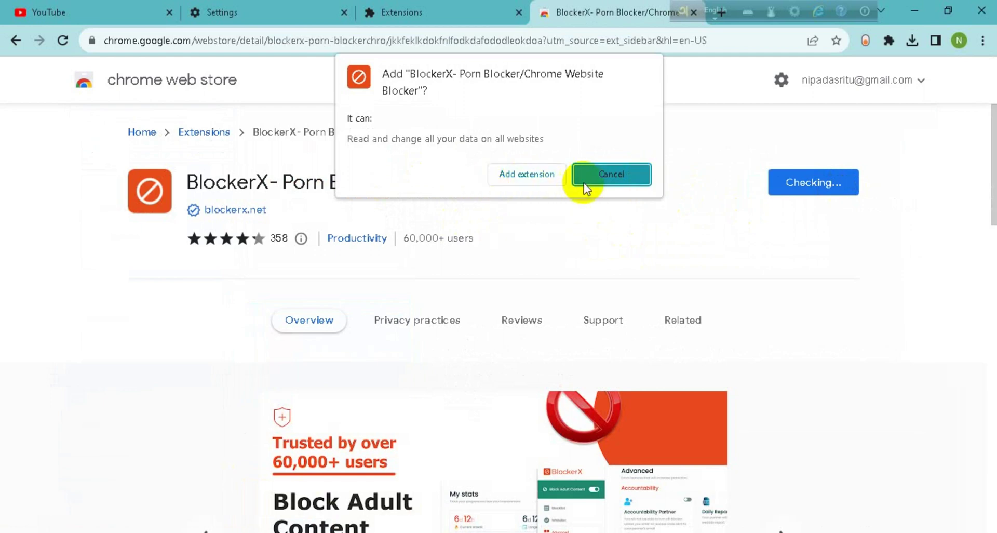
click(534, 174)
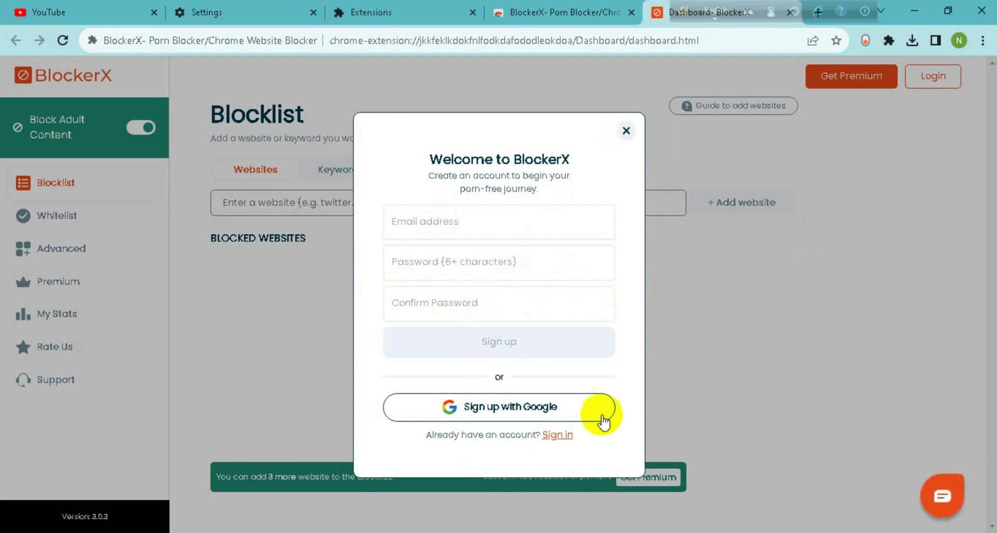
click(509, 408)
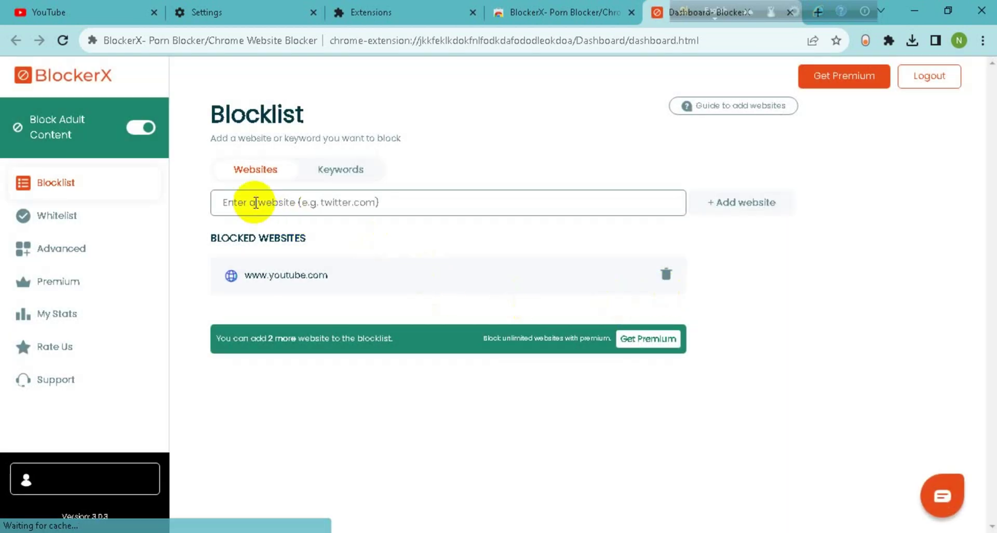
click(255, 202)
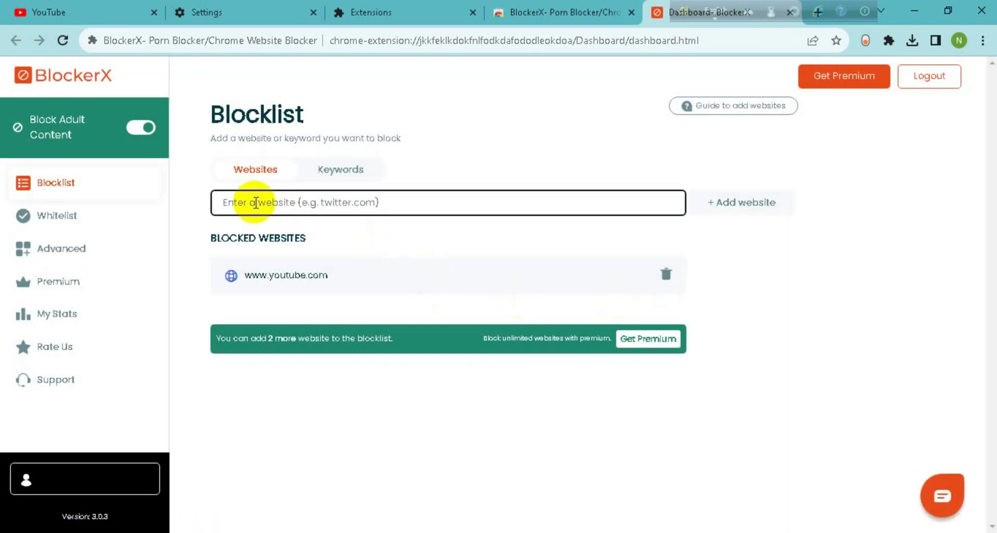
text(www.youtube)
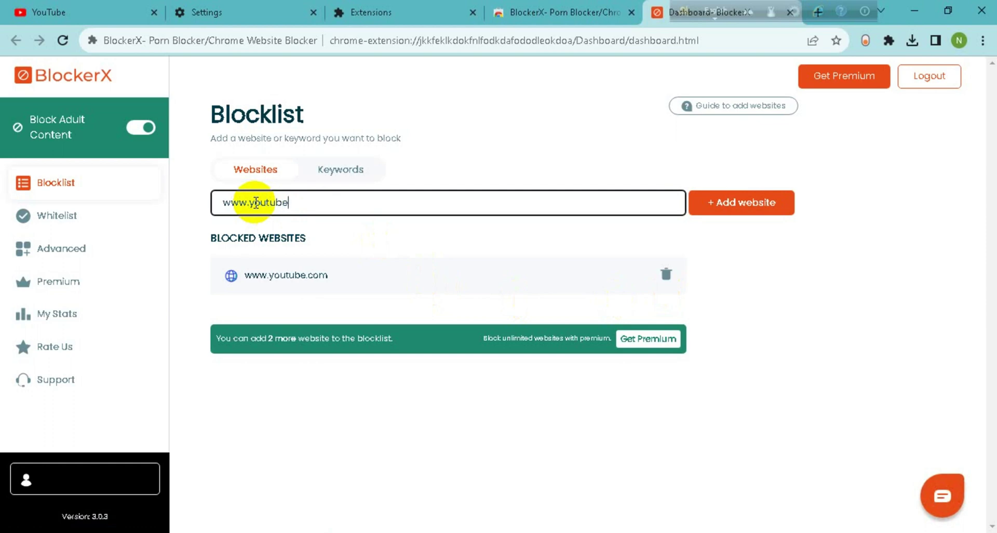
text(.com)
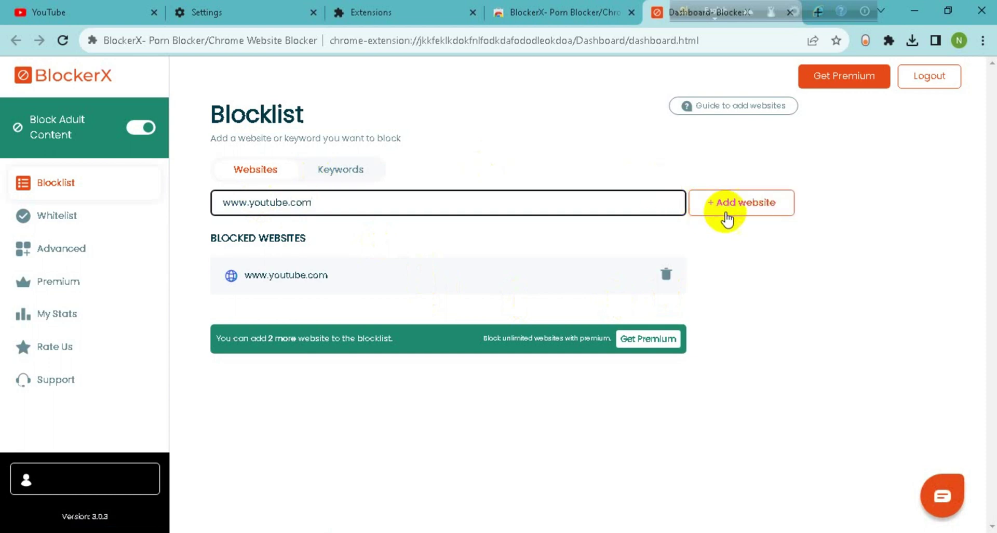
click(731, 214)
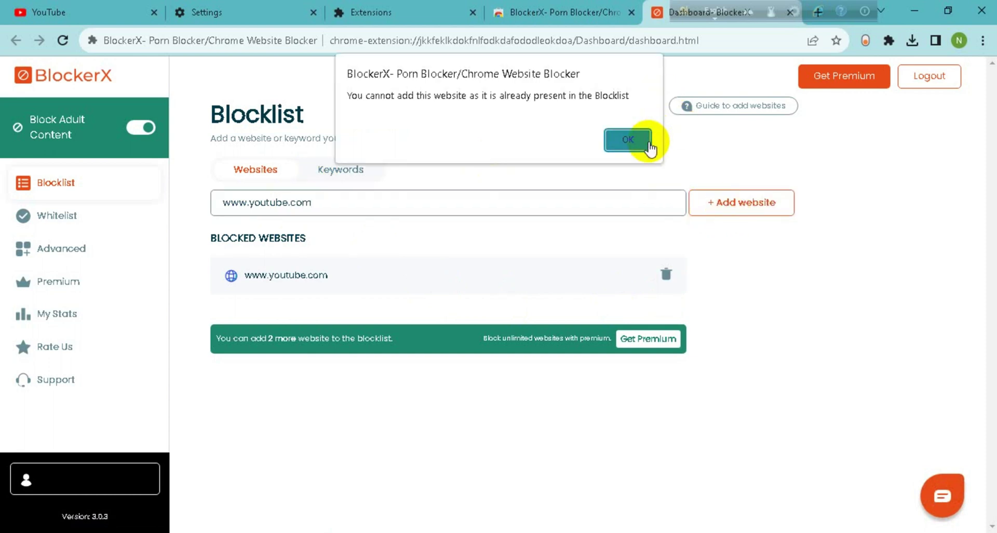
click(646, 143)
click(758, 215)
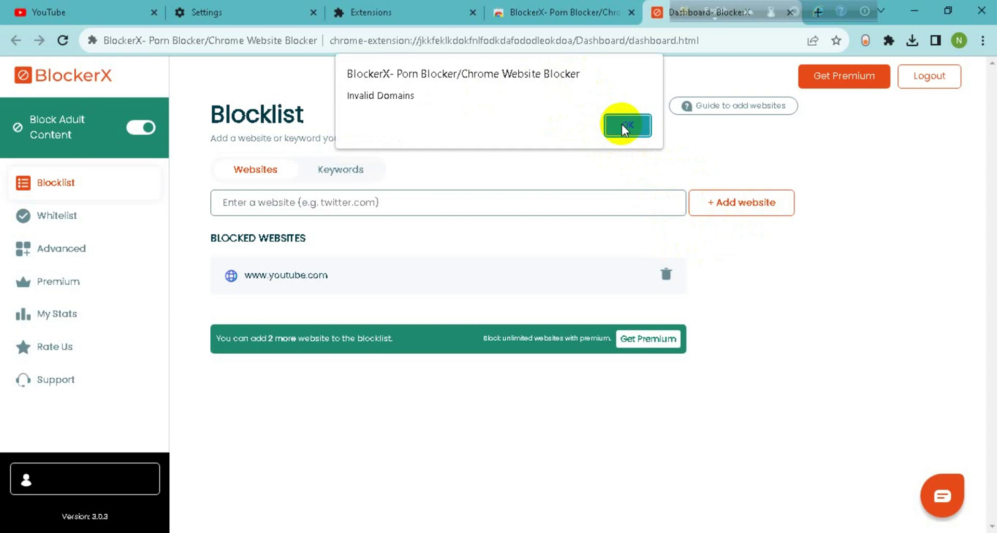
click(623, 126)
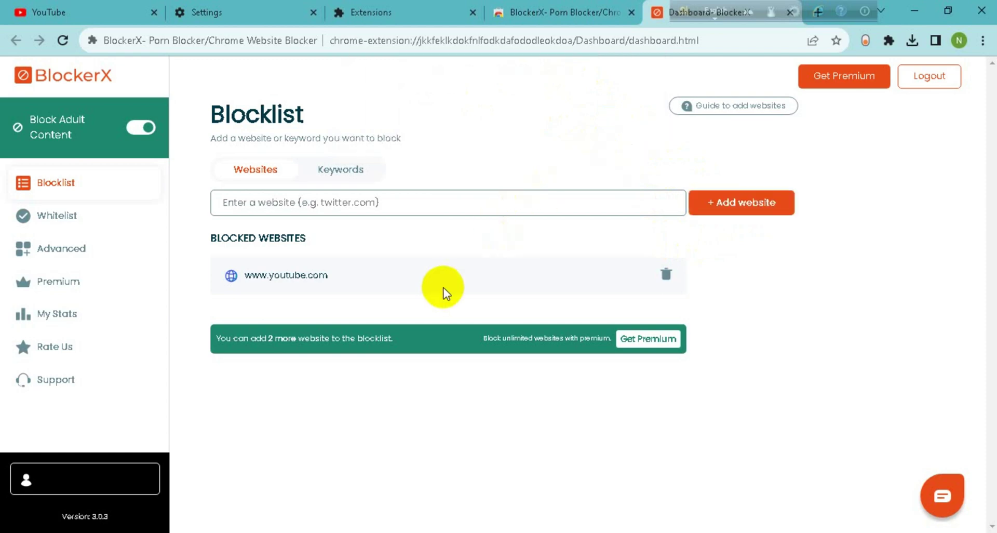
click(386, 198)
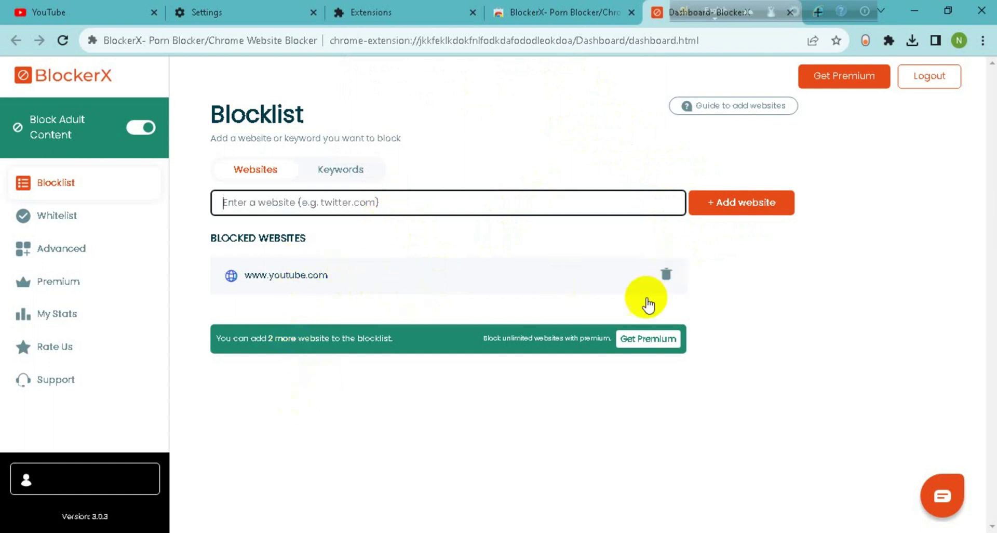
Pin the BlockerX extension so that it stays directly accessible in the browser.
click(888, 45)
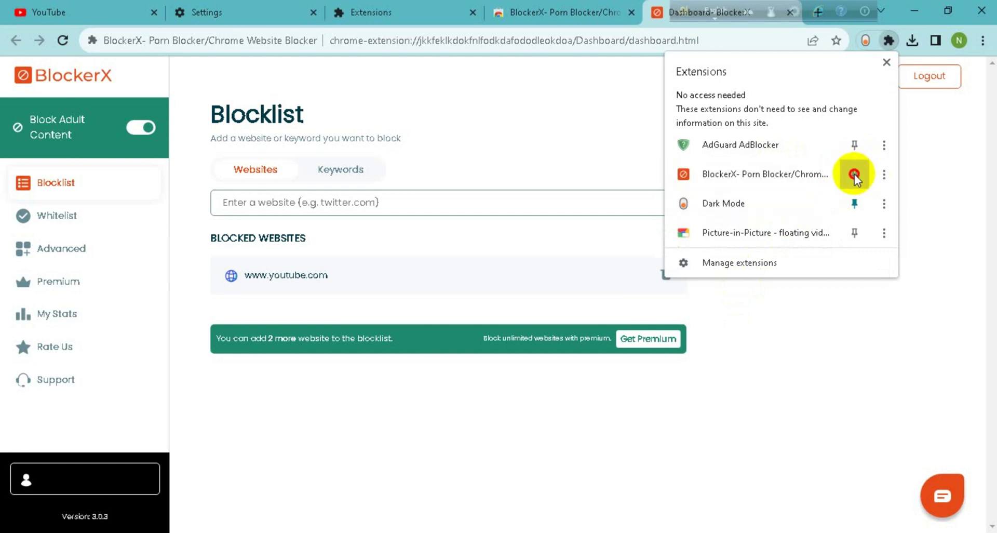
click(855, 174)
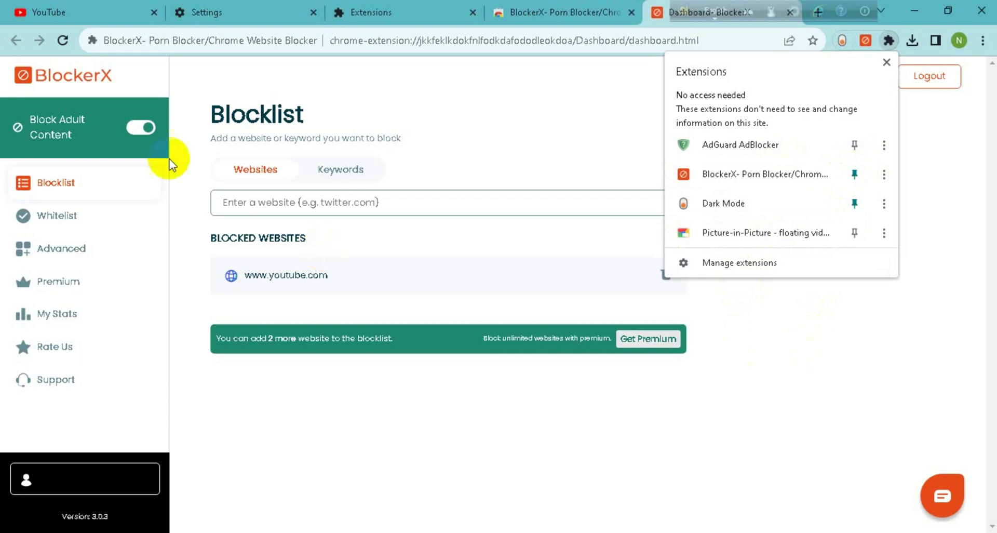
Reload the open YouTube page to test whether BlockerX blocks it.
click(92, 7)
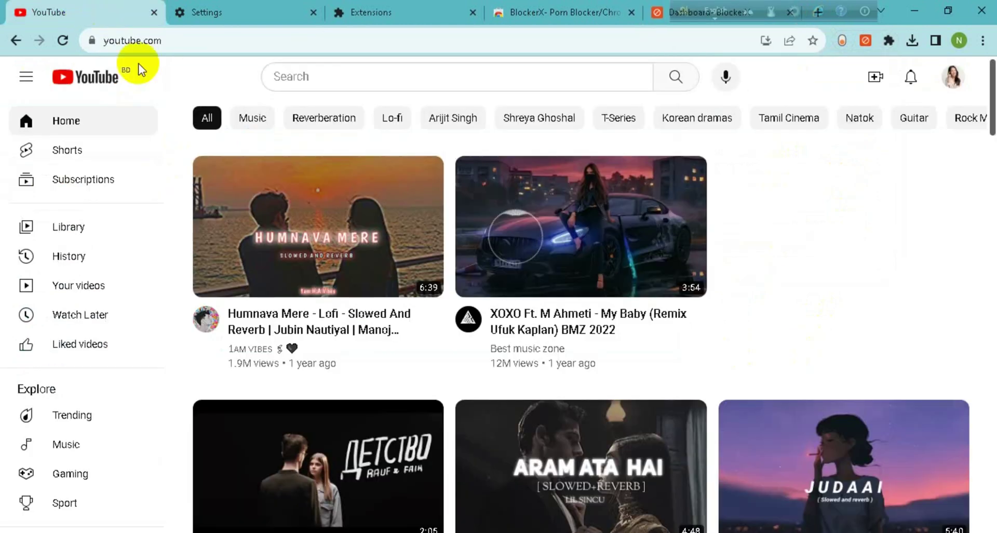
click(62, 40)
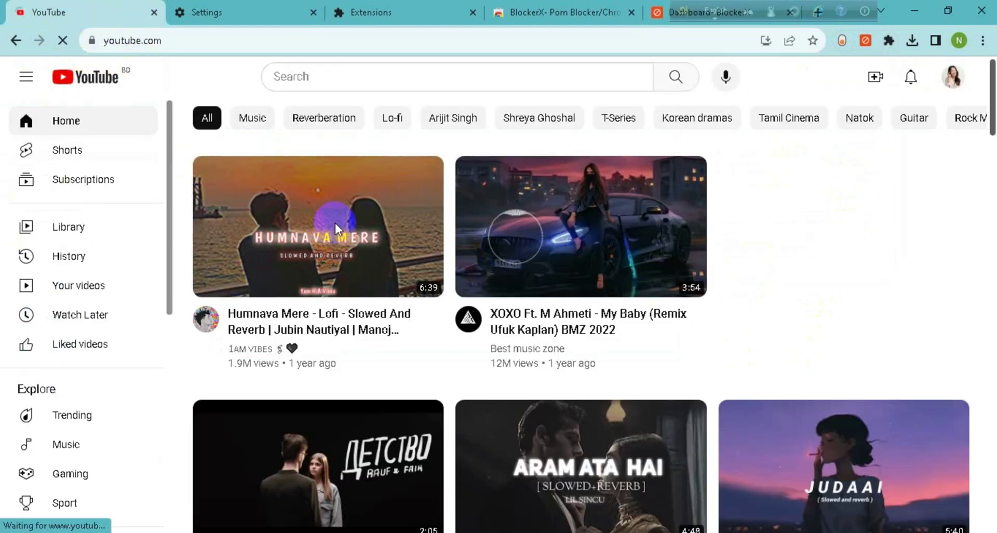